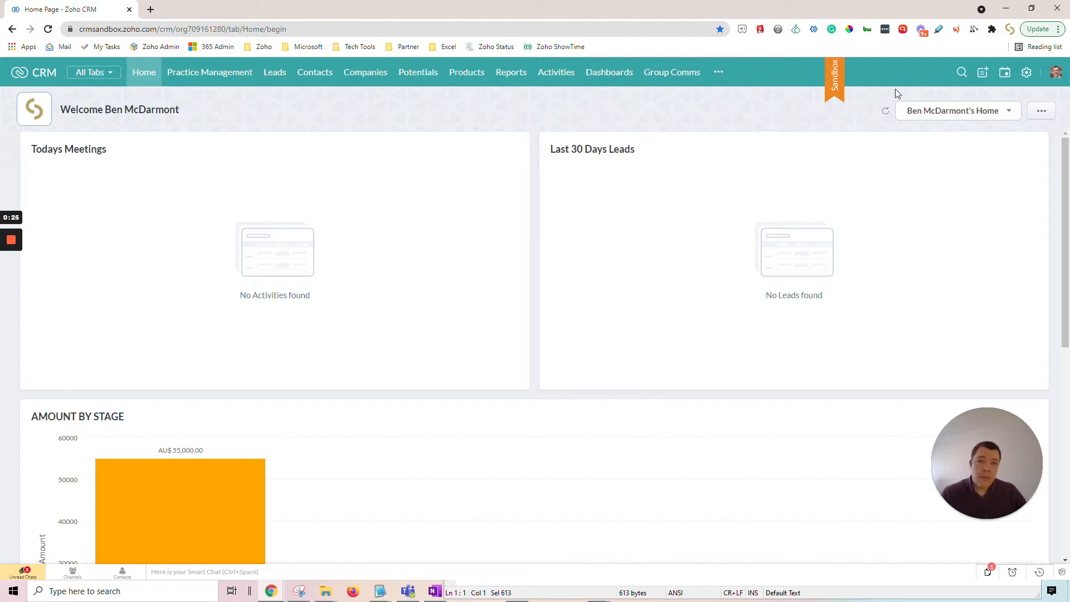
# - Start a new workflow rule in the automation setup and assign it to the Potentials module
pyautogui.click(1027, 74)
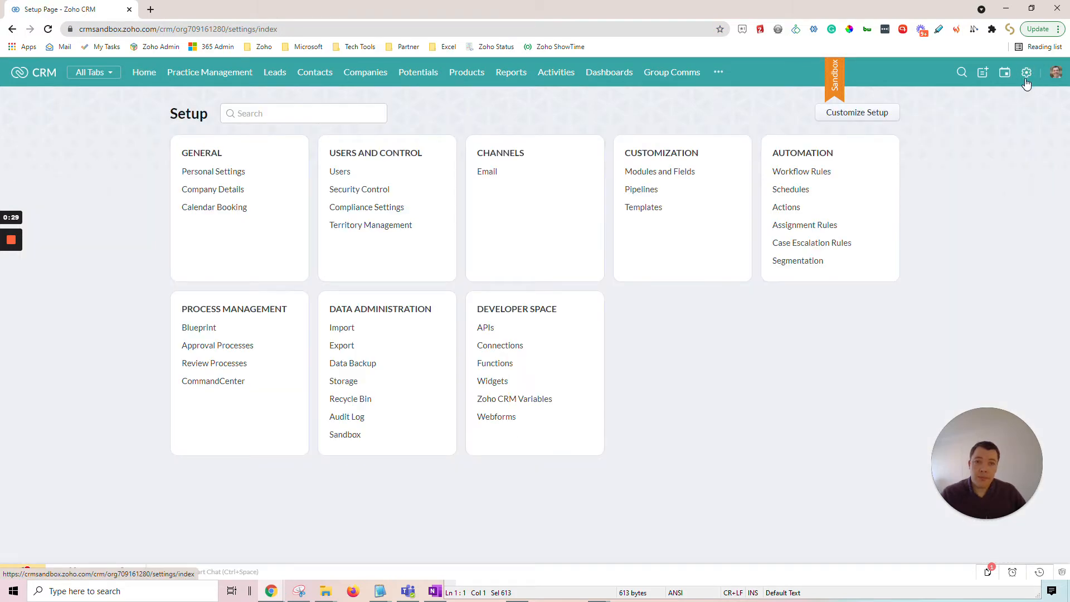
pyautogui.click(796, 175)
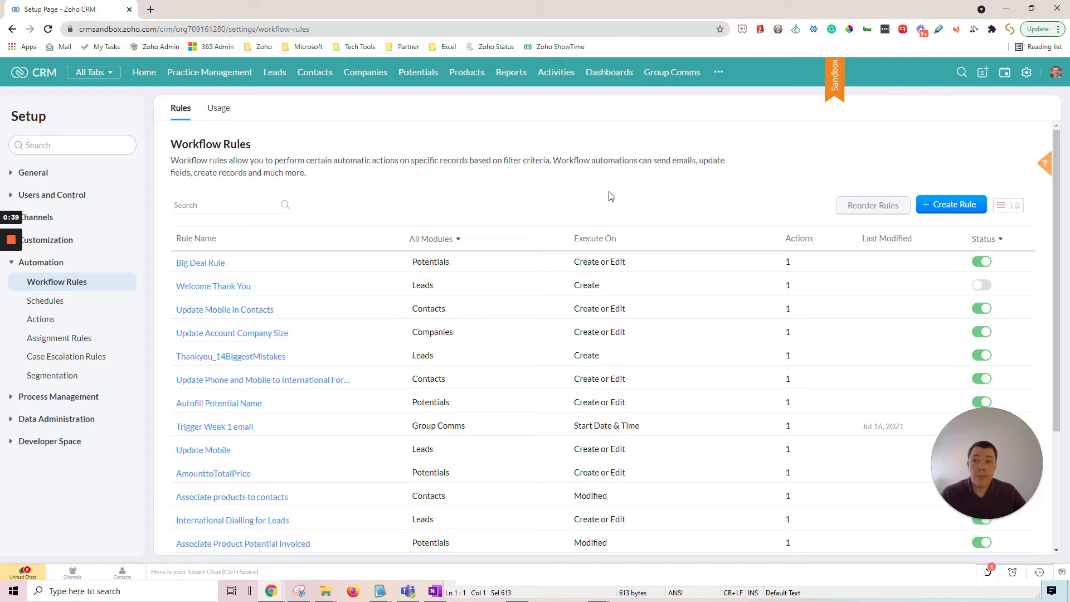
pyautogui.click(950, 207)
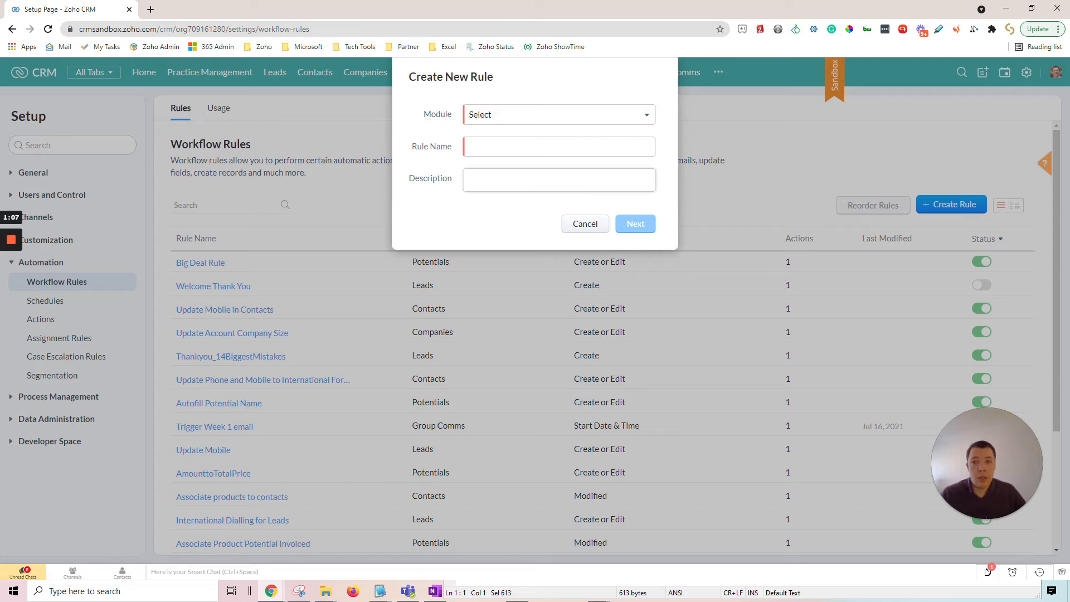
pyautogui.click(545, 122)
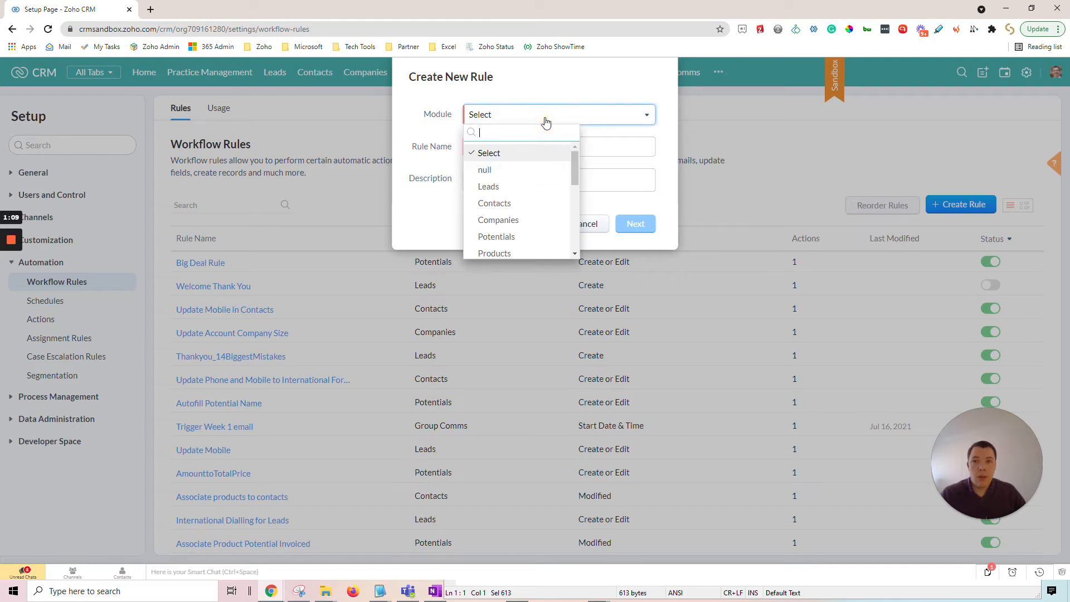
pyautogui.click(527, 239)
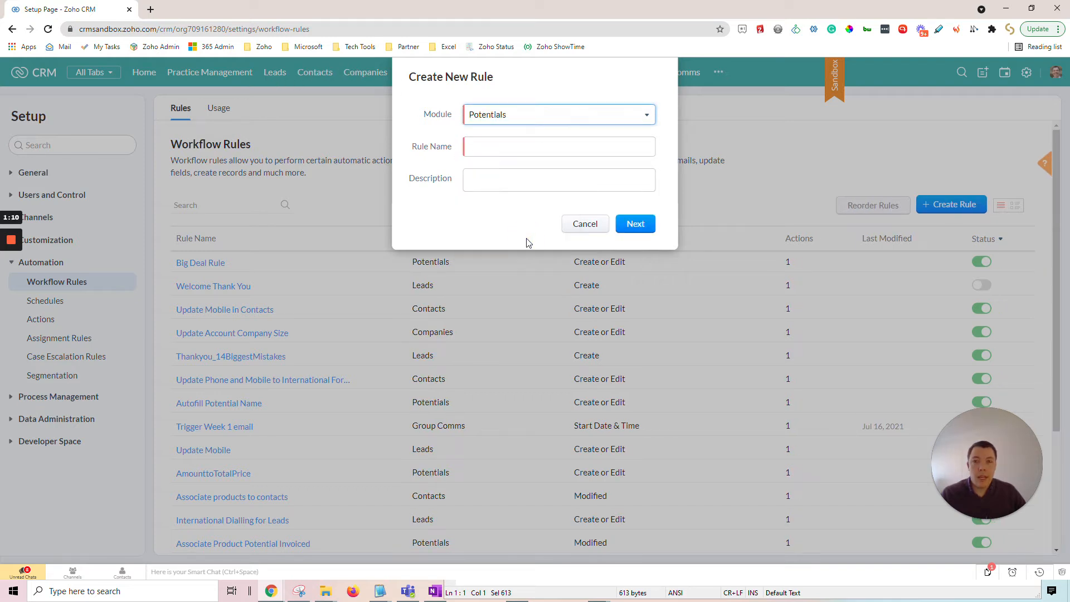
# - Name the rule "Deals over $1000 alert" and describe it as "Send an email notification to the team for closed deals over $1000"
pyautogui.click(502, 146)
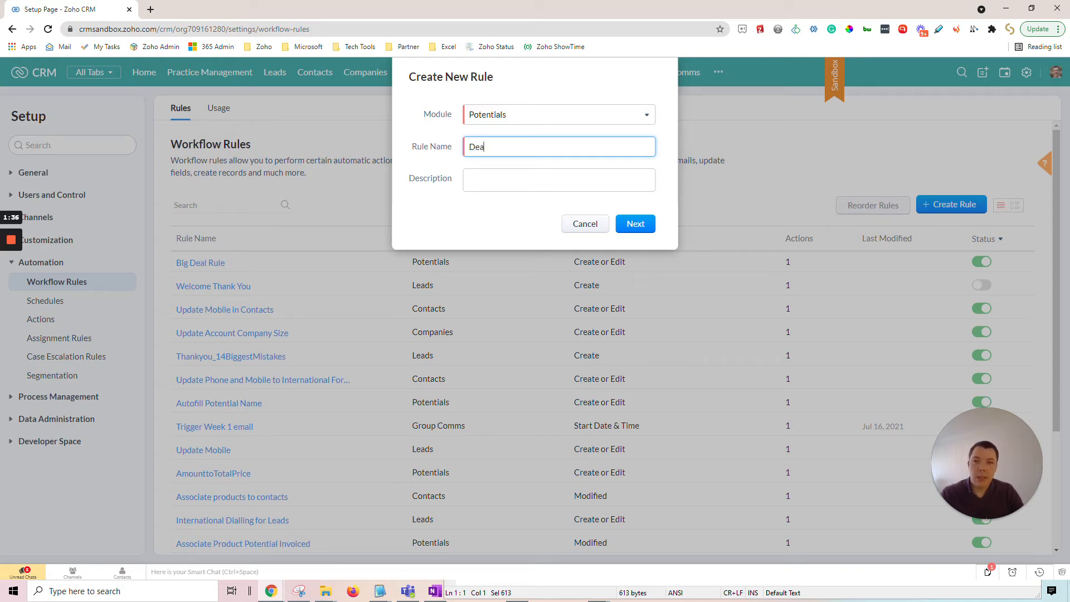
pyautogui.write('ver $1000 alert')
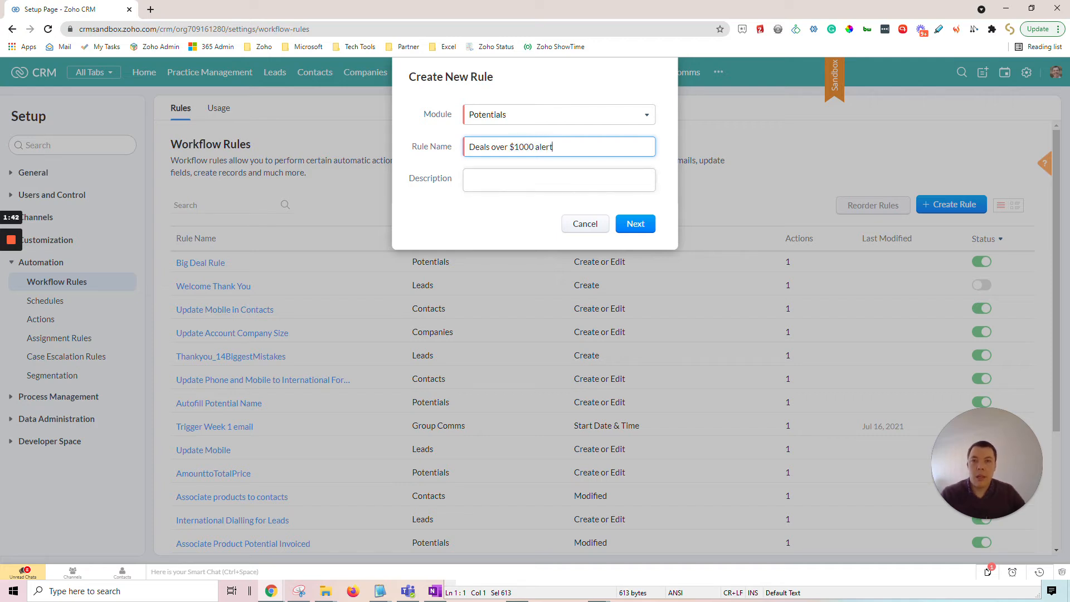
pyautogui.press('Tab')
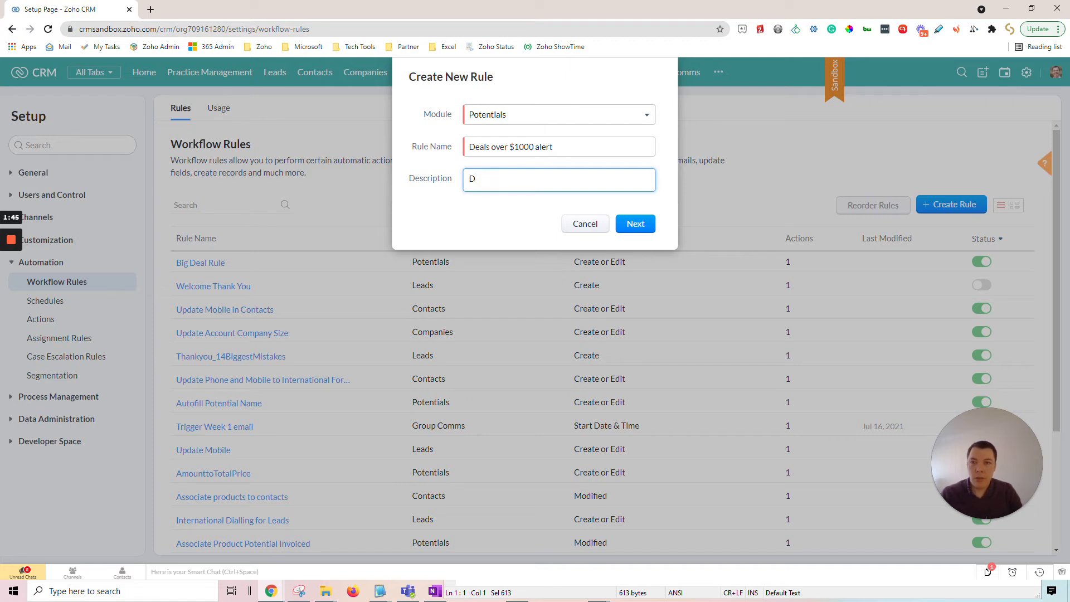
pyautogui.press('BackSpace')
pyautogui.write('Send an email notific')
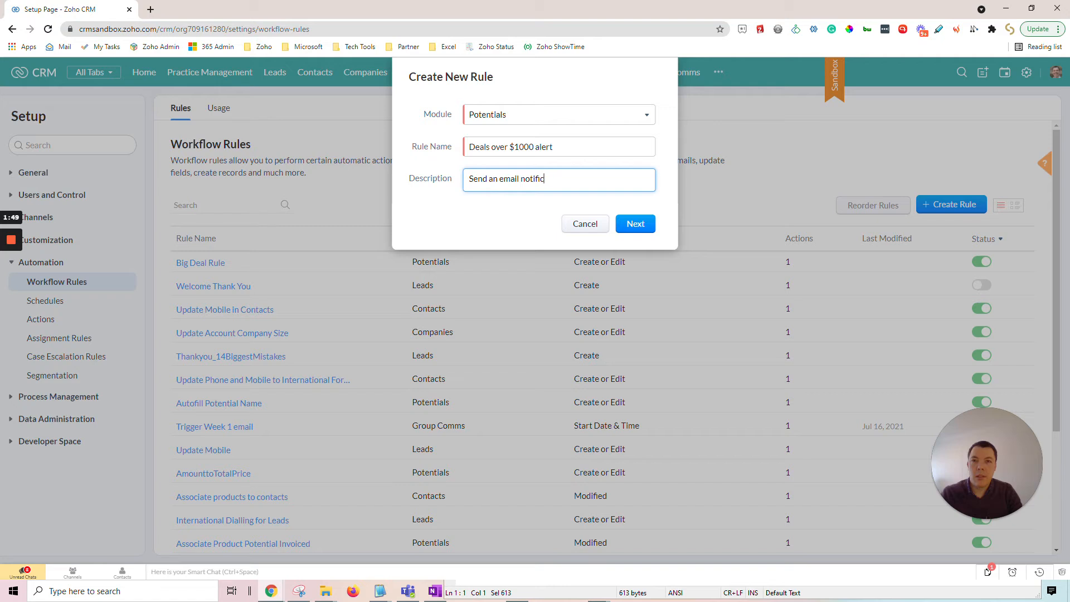
pyautogui.write('ation to the team for closed deals over $1000')
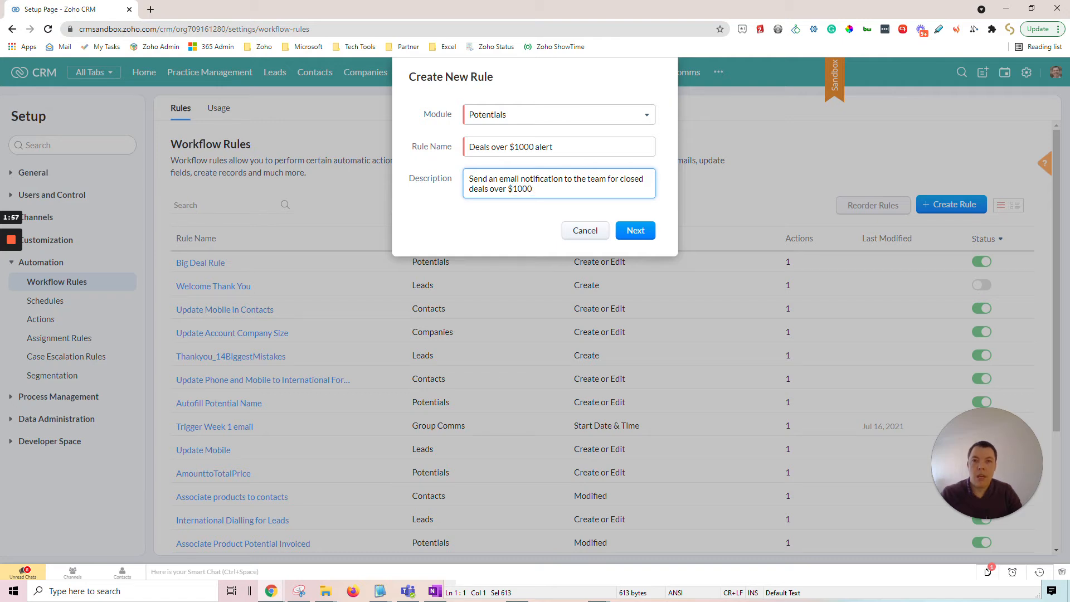
pyautogui.click(636, 231)
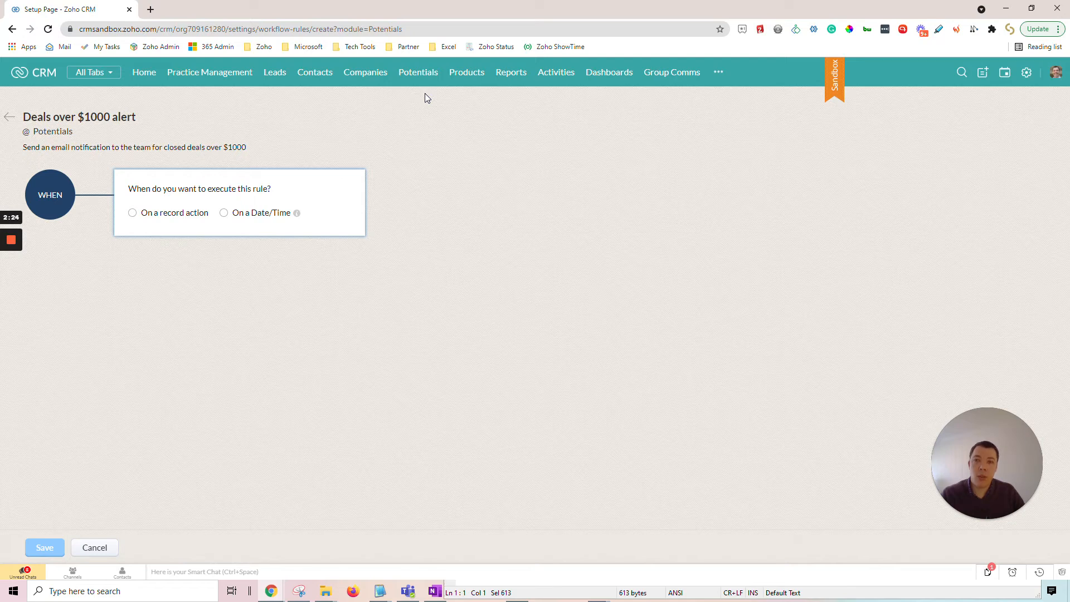
# - Set the rule to execute on a record action whenever a potential is created or edited
pyautogui.click(132, 215)
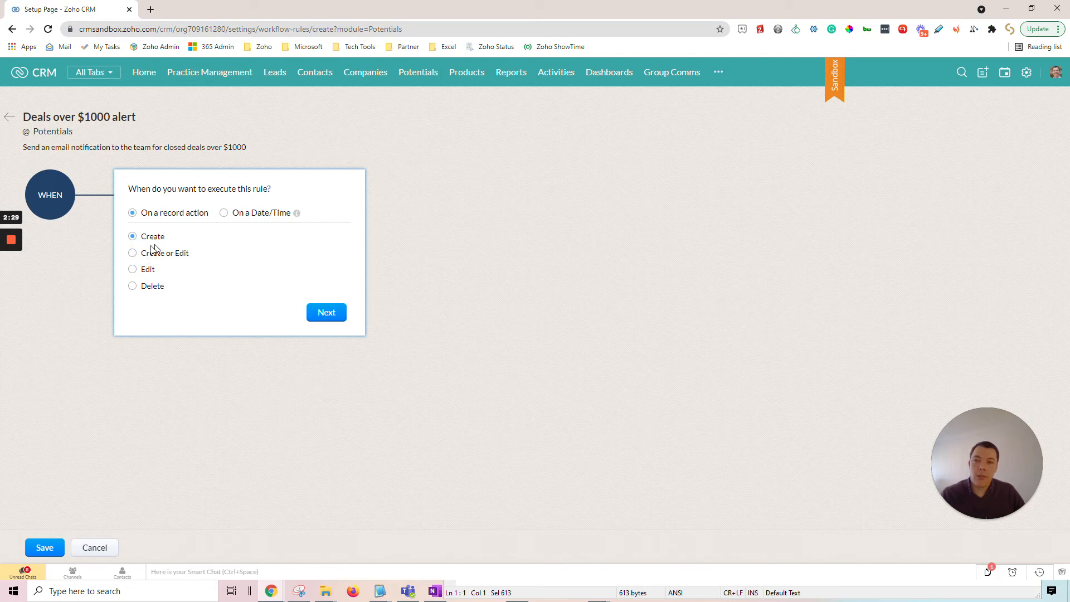
pyautogui.click(133, 269)
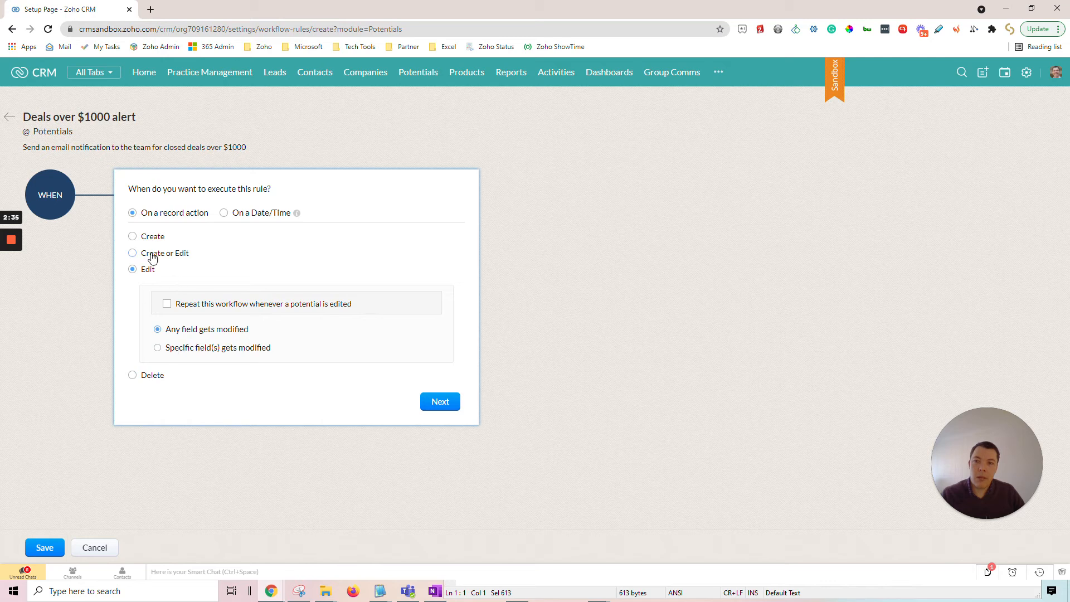
pyautogui.click(133, 253)
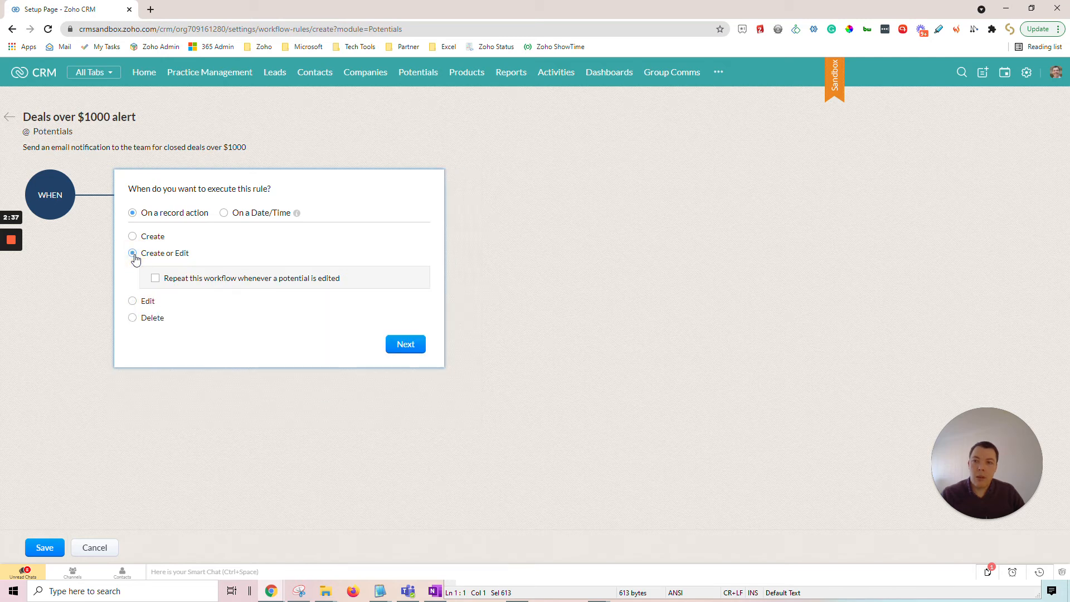
pyautogui.click(405, 345)
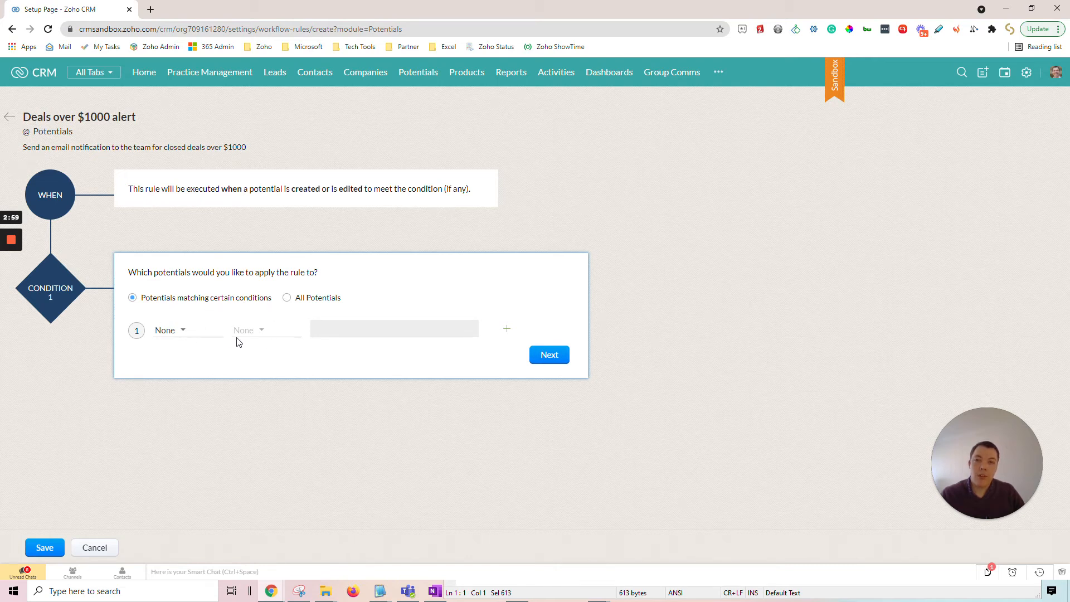
# - Define the first rule condition as Amount >= 1000 AUD for matching potentials
pyautogui.click(185, 334)
pyautogui.write('amoun')
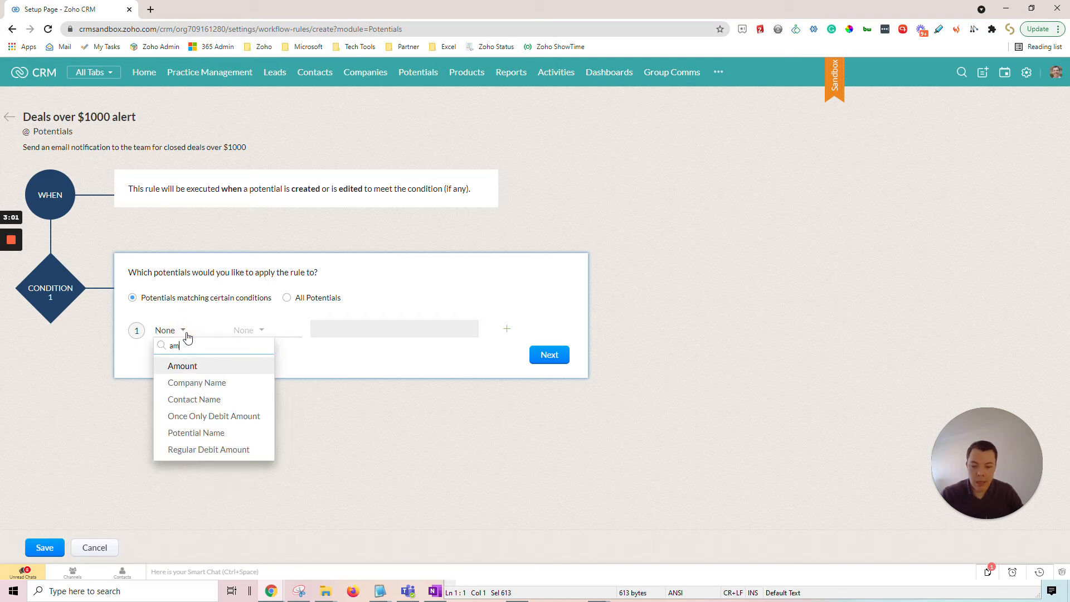
pyautogui.click(184, 368)
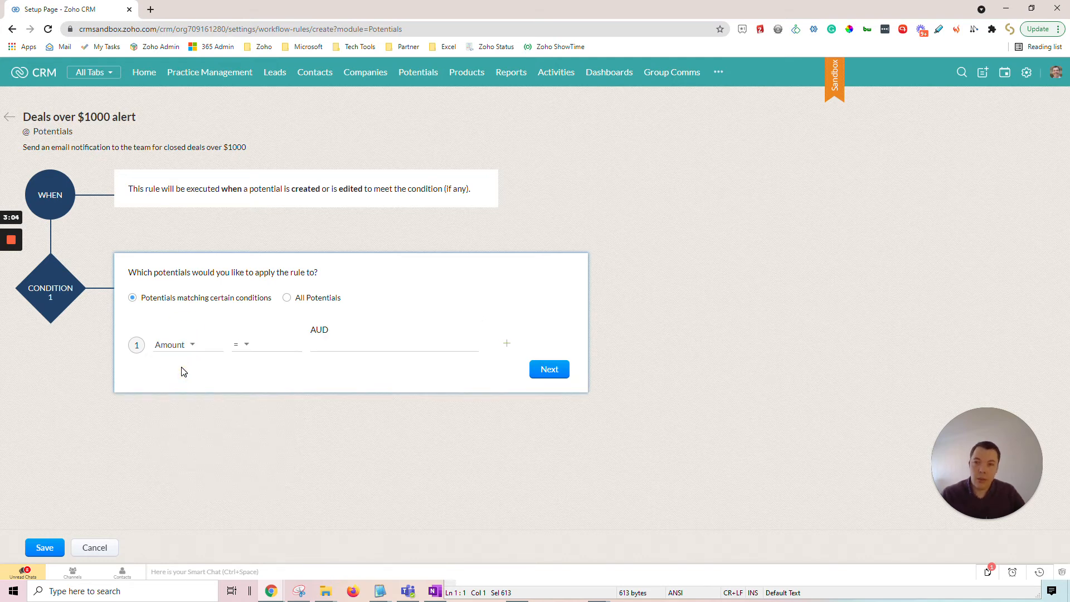
pyautogui.click(258, 350)
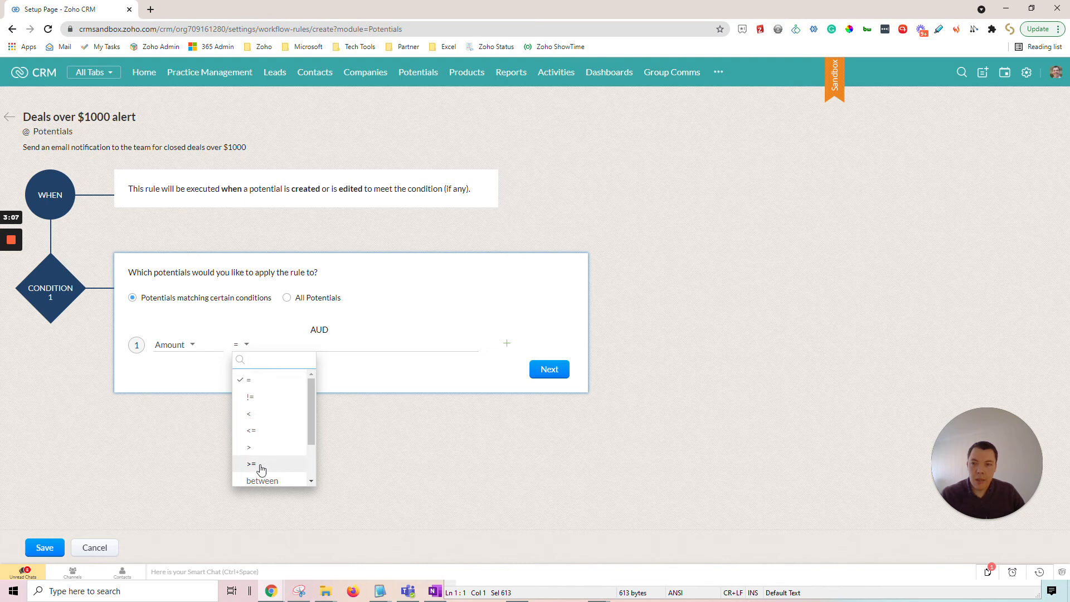
pyautogui.click(261, 469)
pyautogui.click(312, 344)
pyautogui.write('1000')
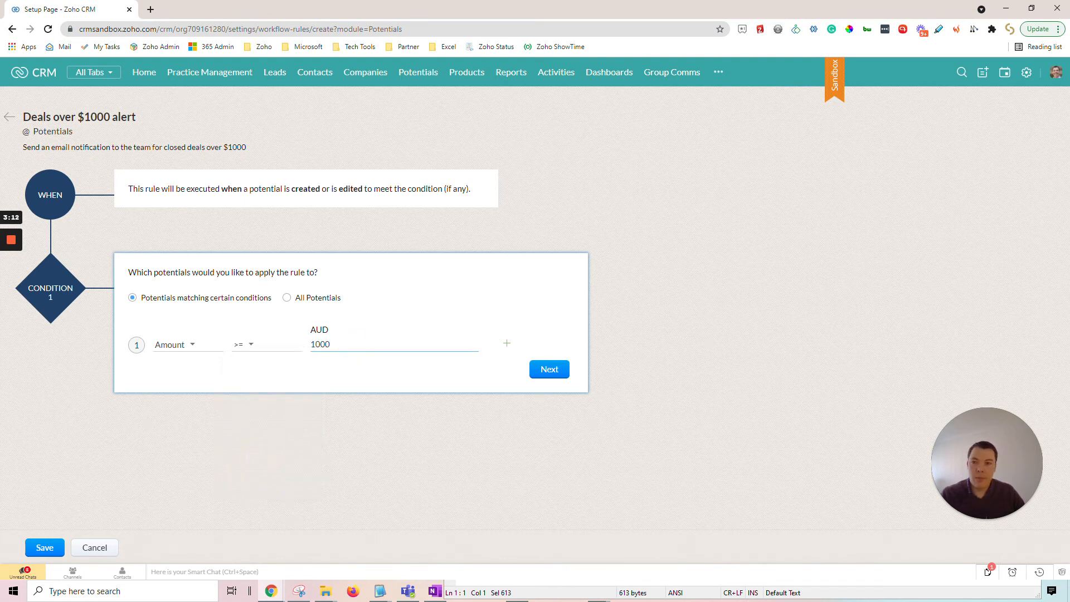
# - Add a second condition of Probability (%) = 100 and confirm the rule's criteria
pyautogui.click(507, 345)
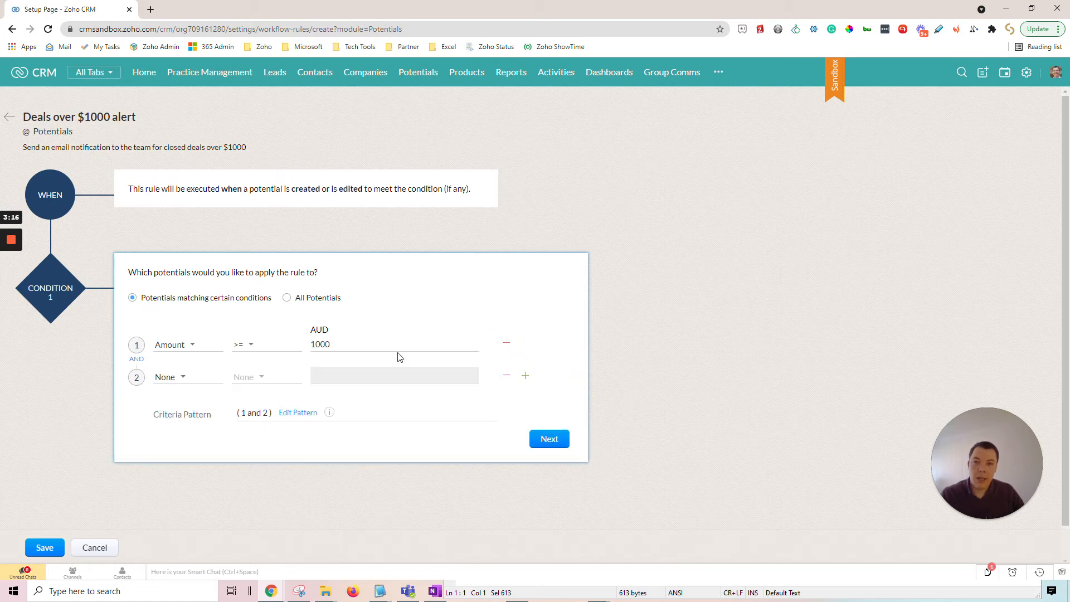
pyautogui.click(169, 377)
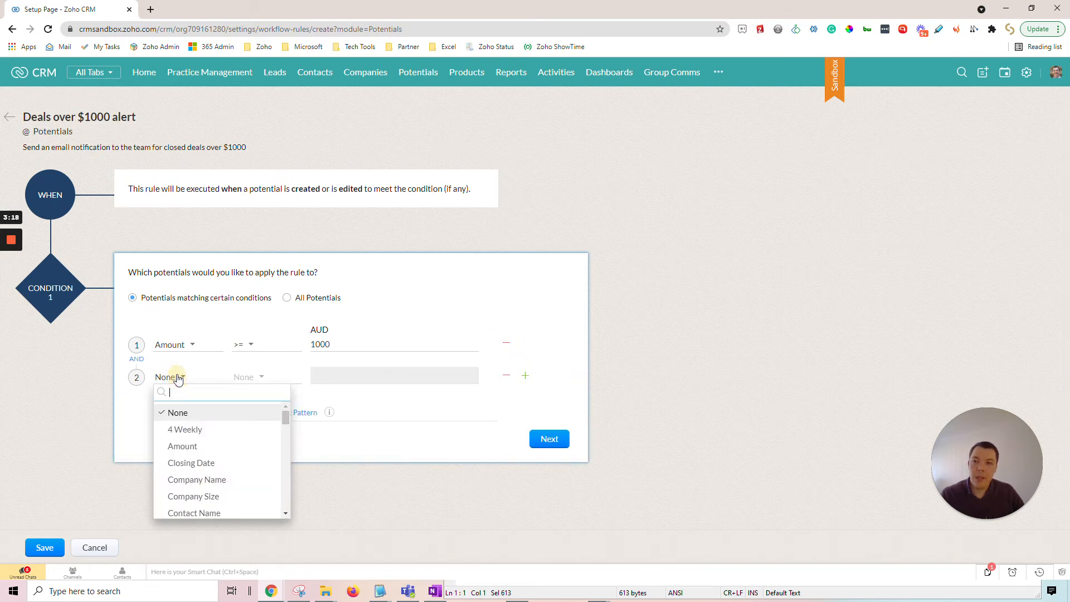
pyautogui.write('prob')
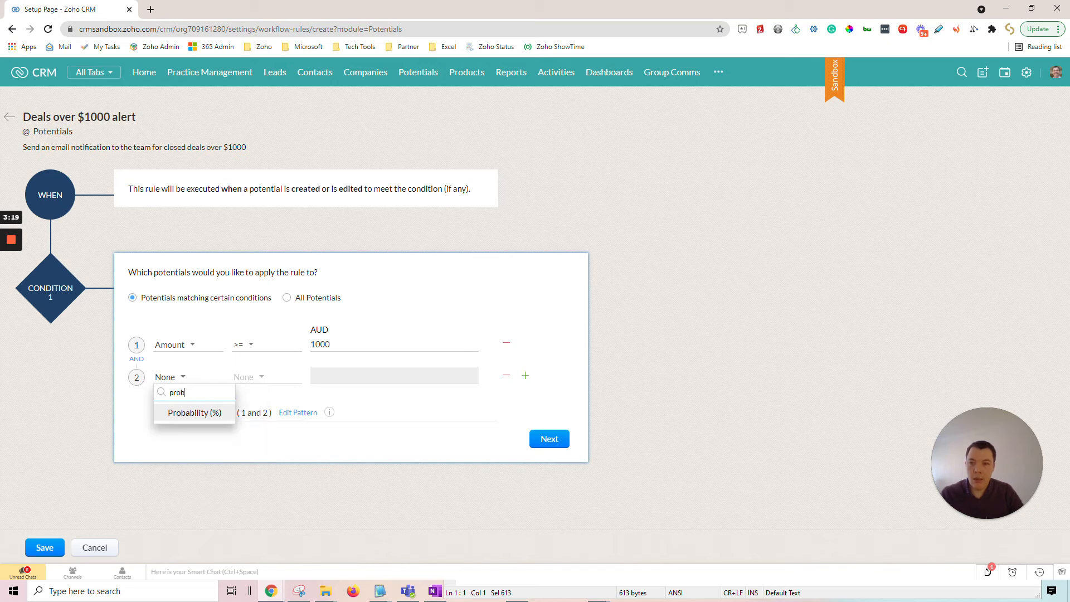
pyautogui.click(196, 424)
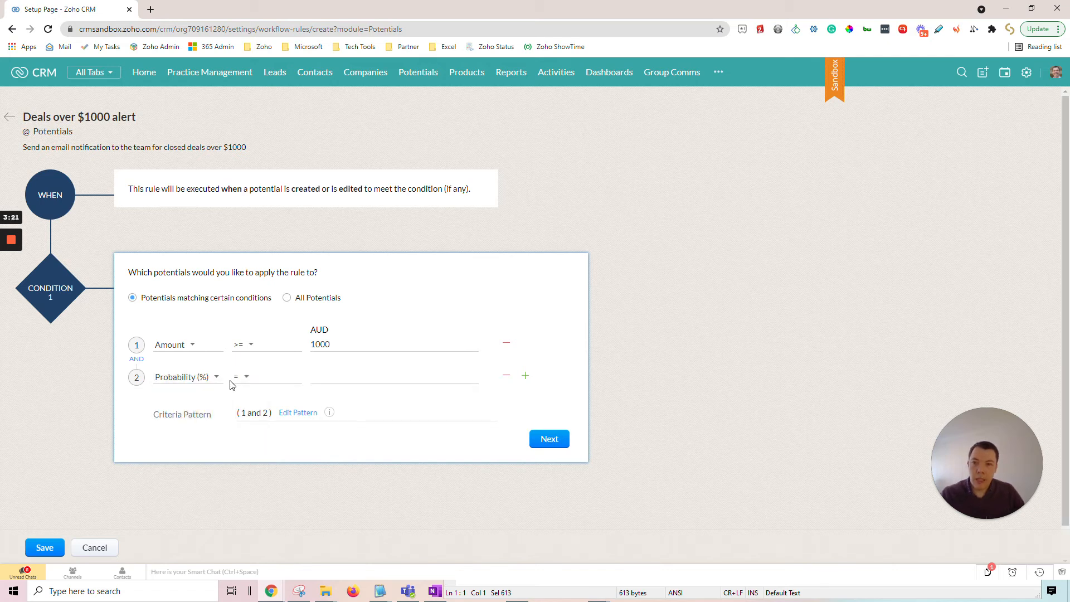
pyautogui.click(353, 375)
pyautogui.write('100')
pyautogui.click(562, 373)
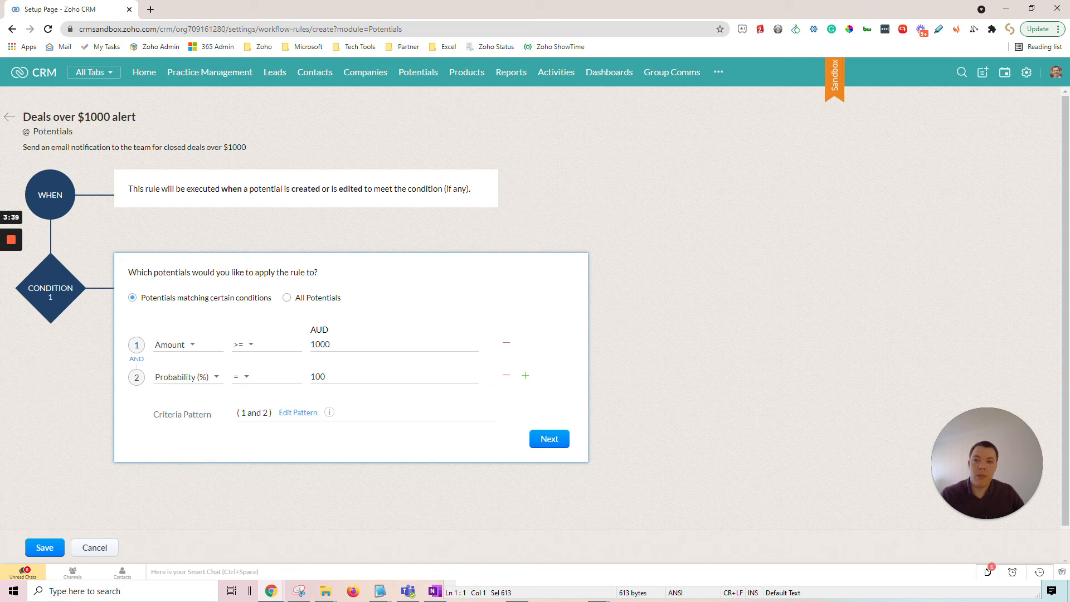
pyautogui.click(540, 443)
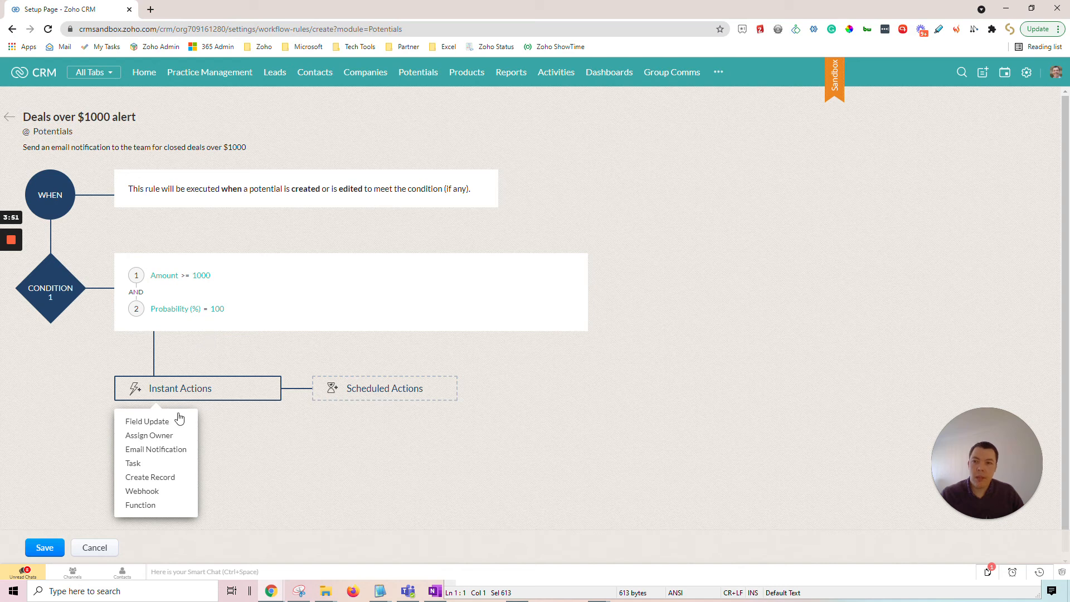
# - Associate the Big Deal Alert email notification as an instant action and save the workflow rule
pyautogui.click(161, 452)
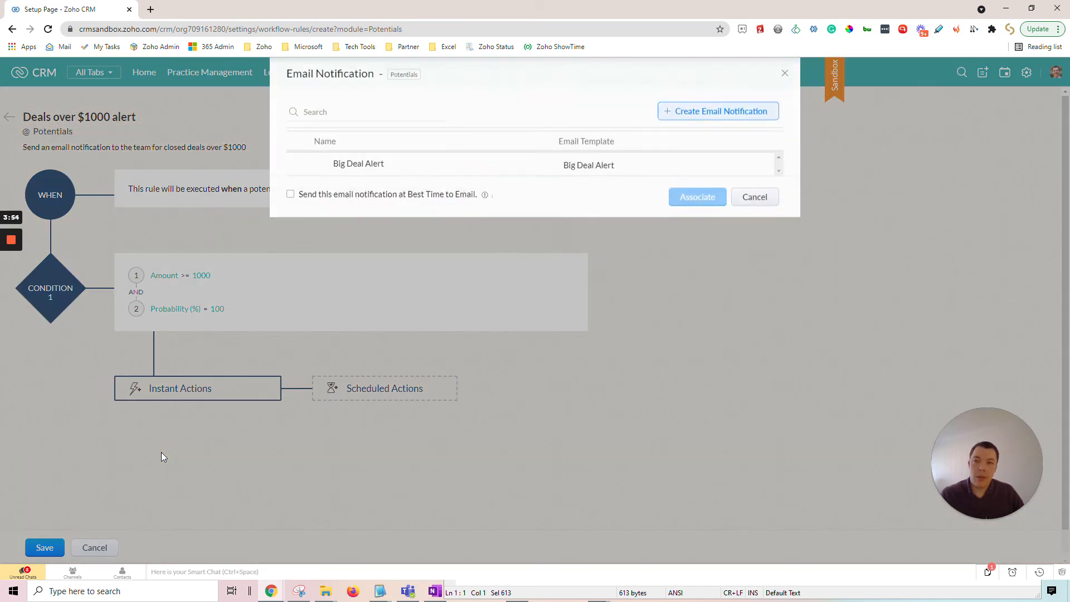
pyautogui.moveTo(353, 166)
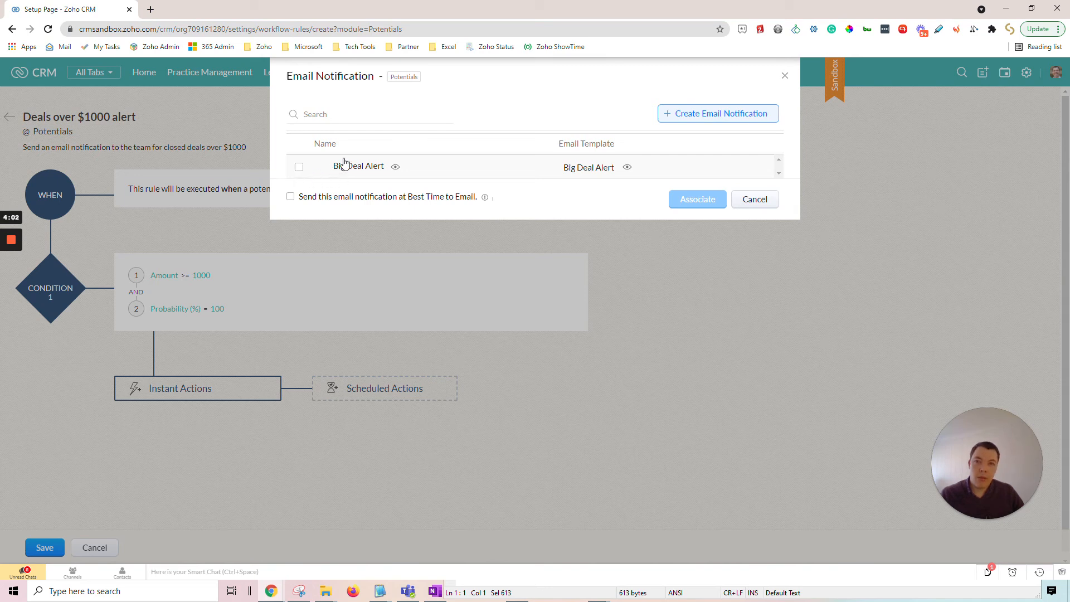
pyautogui.click(299, 167)
pyautogui.click(708, 199)
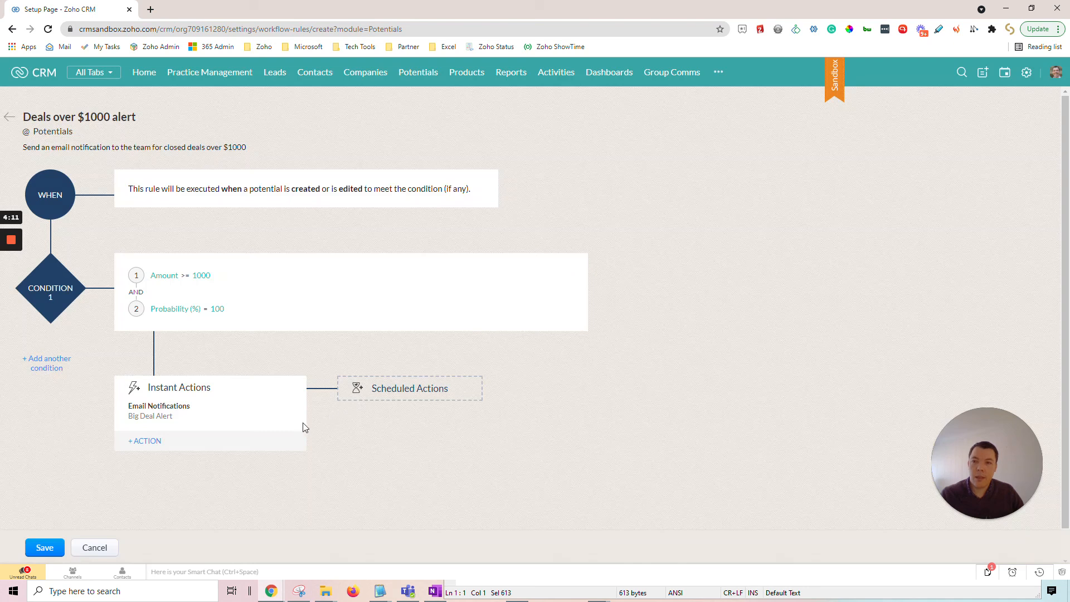
pyautogui.click(138, 449)
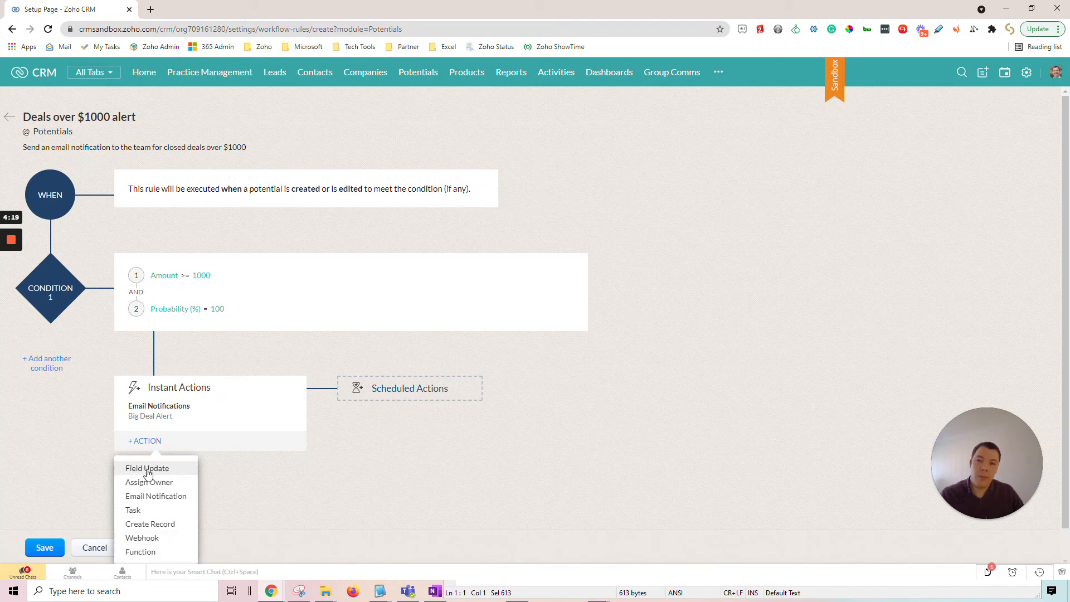
pyautogui.click(276, 473)
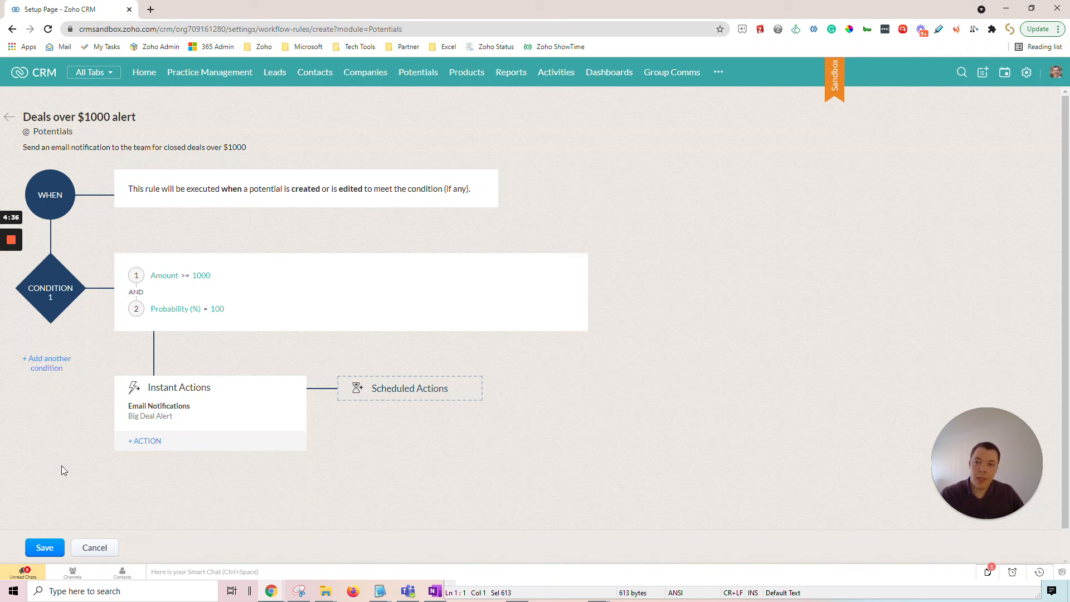
pyautogui.click(47, 548)
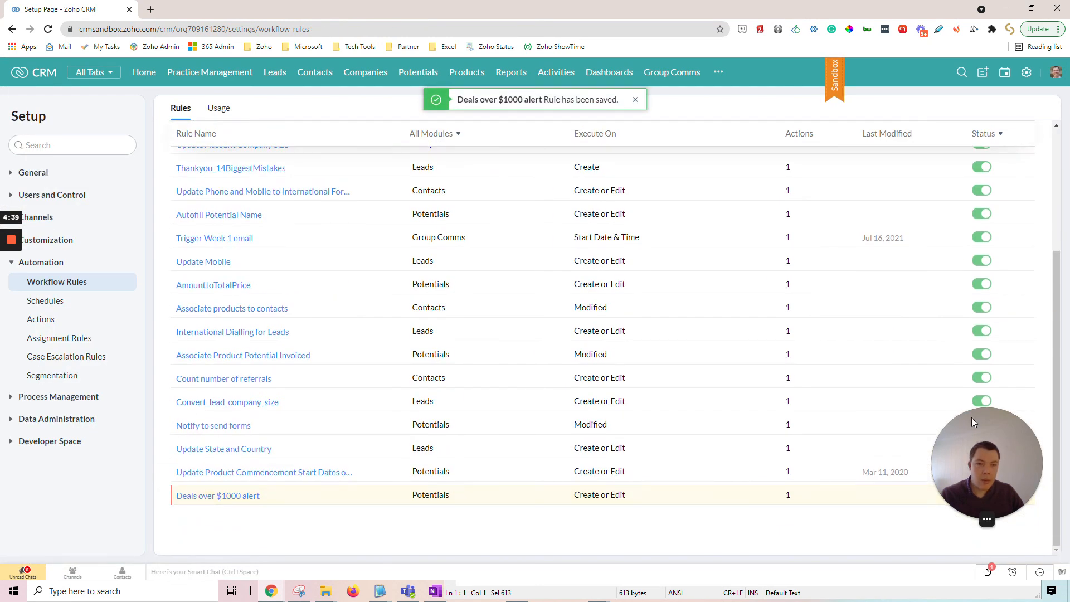
# - Open the saved Deals over $1000 alert rule and view its usage
pyautogui.moveTo(965, 429); pyautogui.dragTo(62, 454)
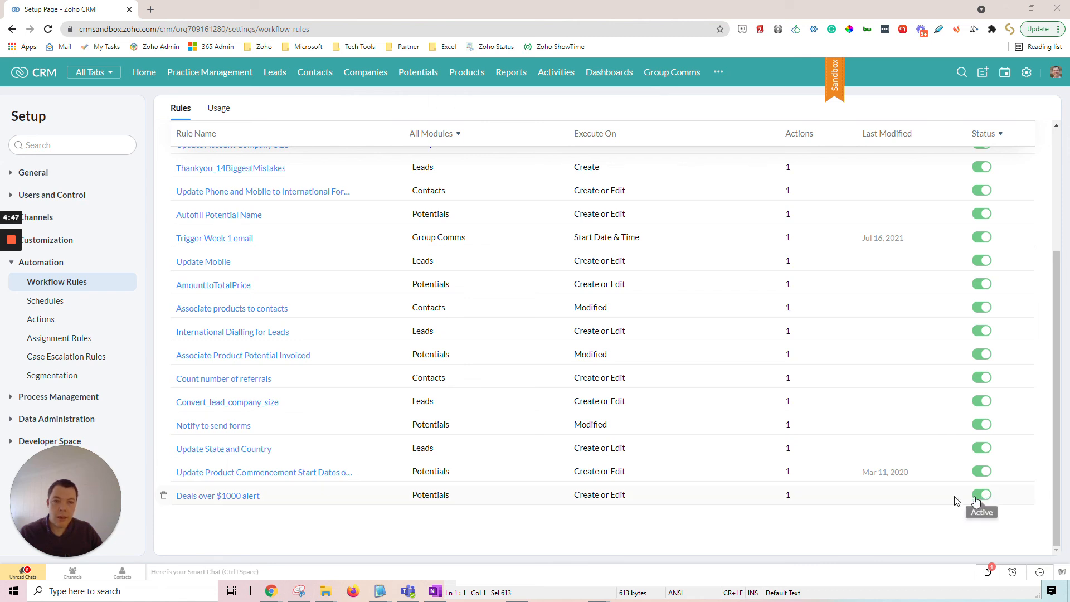
pyautogui.click(237, 499)
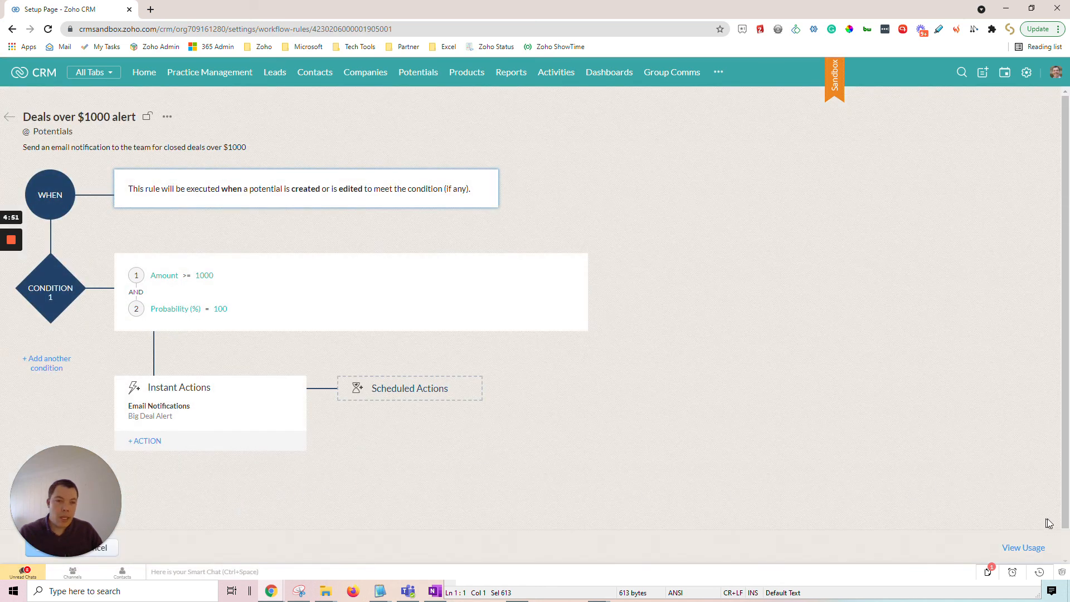
pyautogui.click(1034, 552)
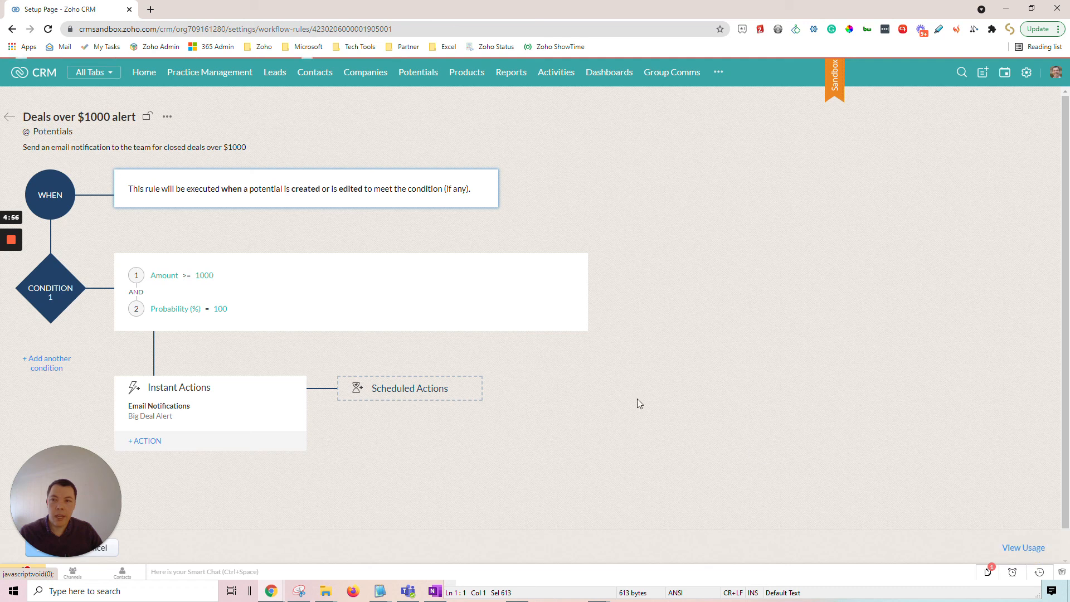